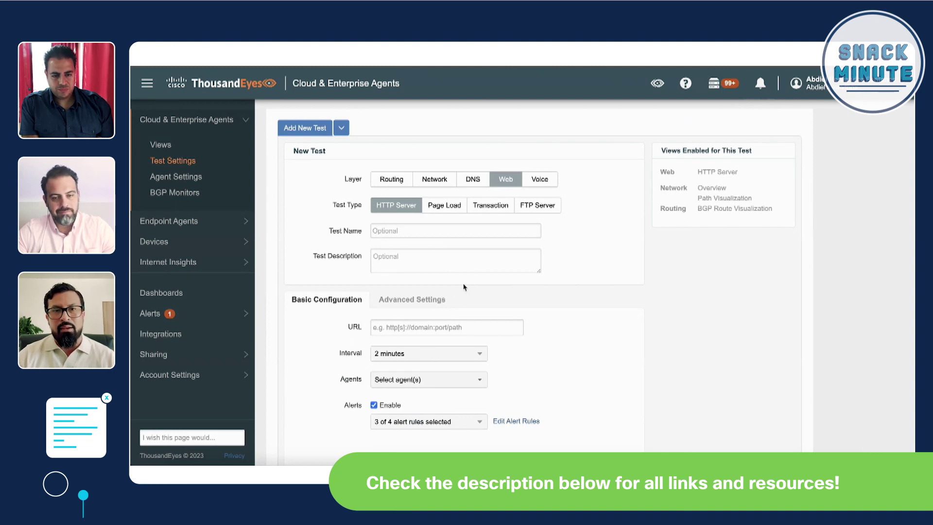
- Scroll down the new Web HTTP Server test form under Test Settings
{"action": "scroll", "coordinate": [463, 287], "scroll_direction": "down", "scroll_amount": 1}
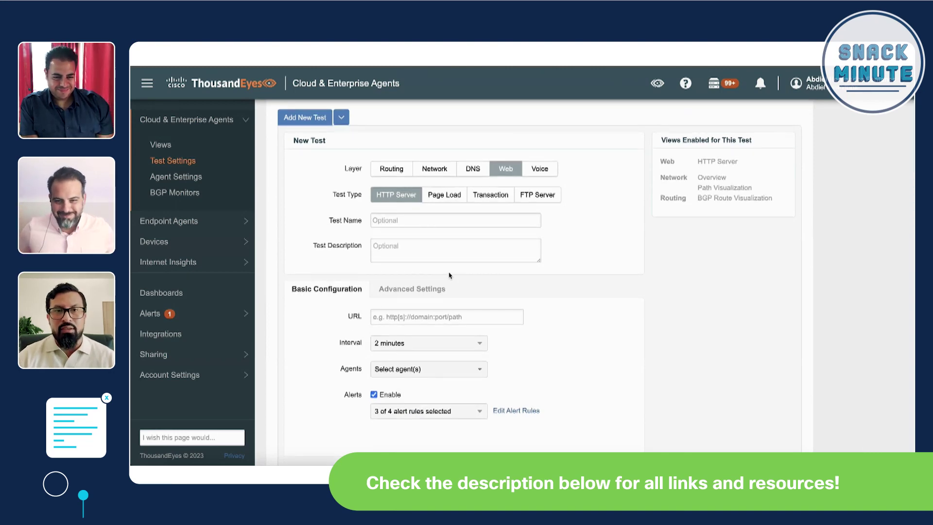
{"action": "left_click", "coordinate": [402, 221]}
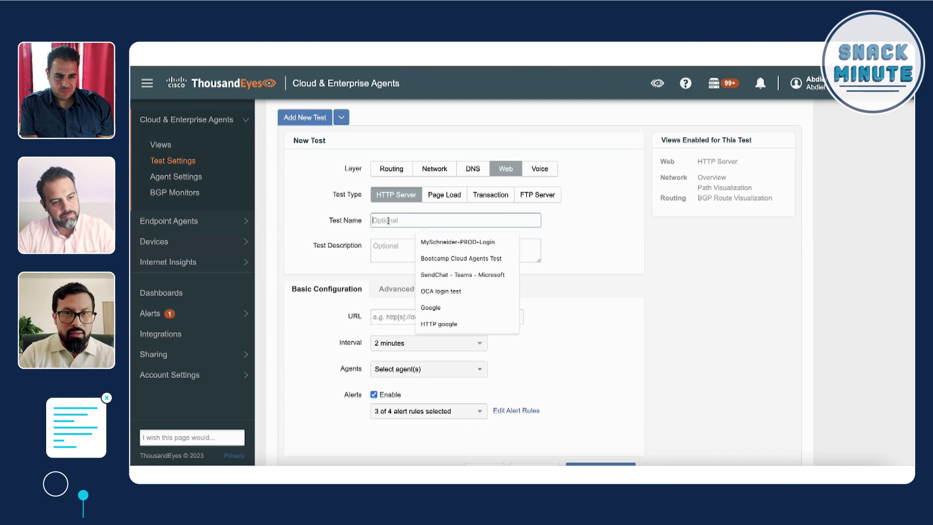
{"action": "type", "text": "Test"}
{"action": "scroll", "coordinate": [393, 291], "scroll_direction": "down", "scroll_amount": 1}
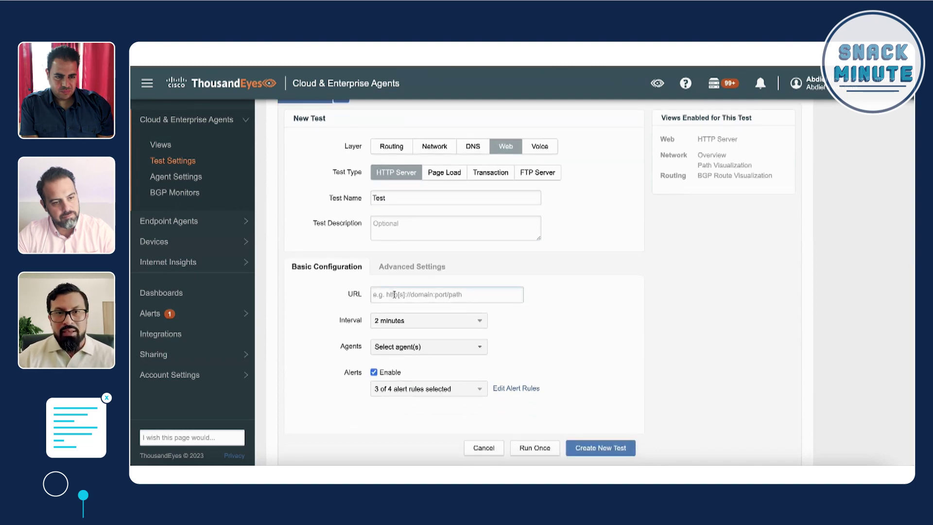
{"action": "type", "text": "https://outlook.office.com"}
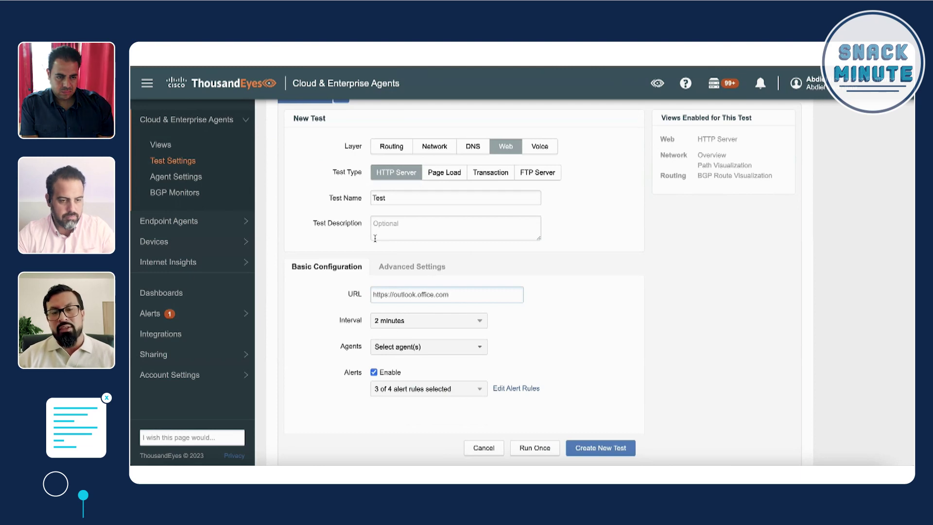
- Keep the test interval at 2 minutes
{"action": "scroll", "coordinate": [431, 296], "scroll_direction": "down", "scroll_amount": 1}
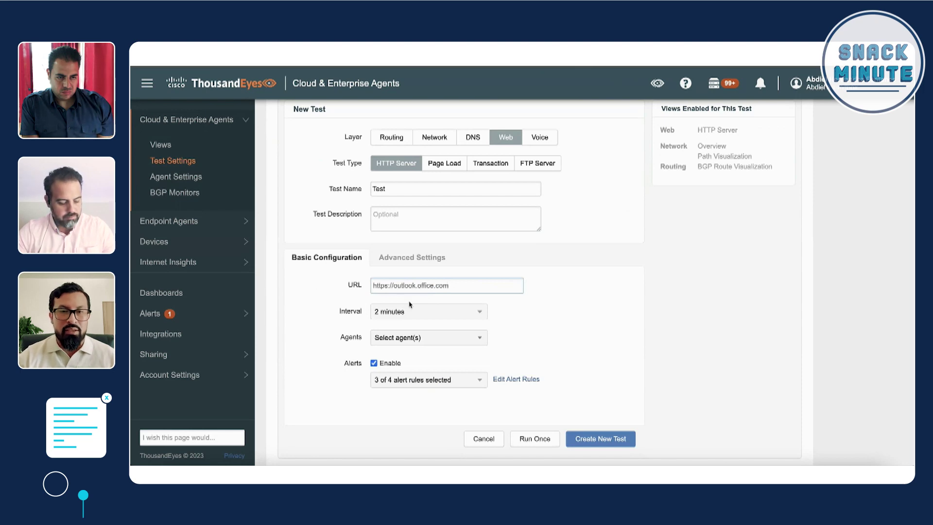
{"action": "scroll", "coordinate": [410, 305], "scroll_direction": "down", "scroll_amount": 1}
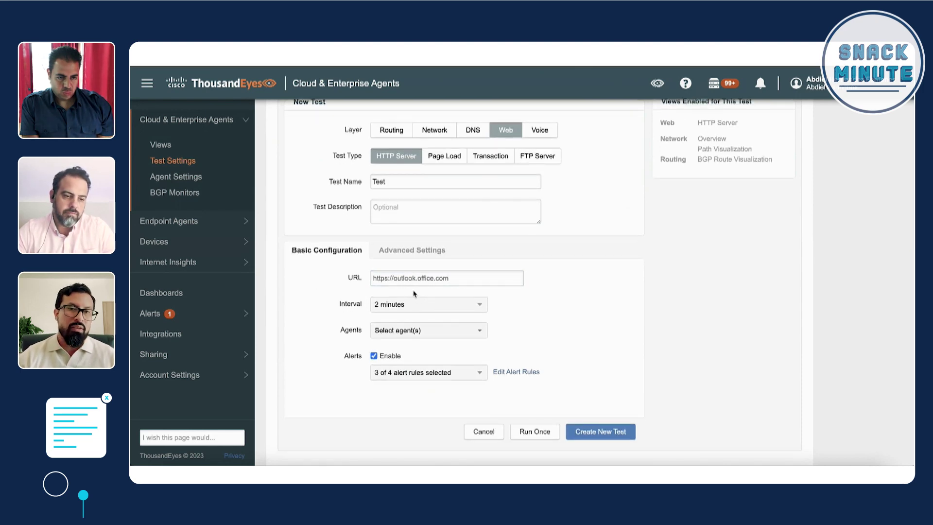
{"action": "left_click", "coordinate": [387, 305]}
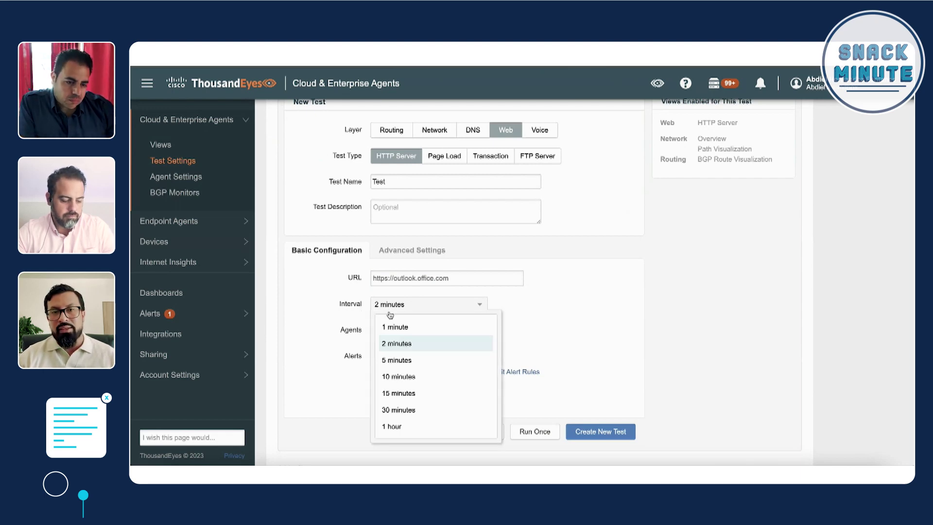
{"action": "left_click", "coordinate": [342, 317]}
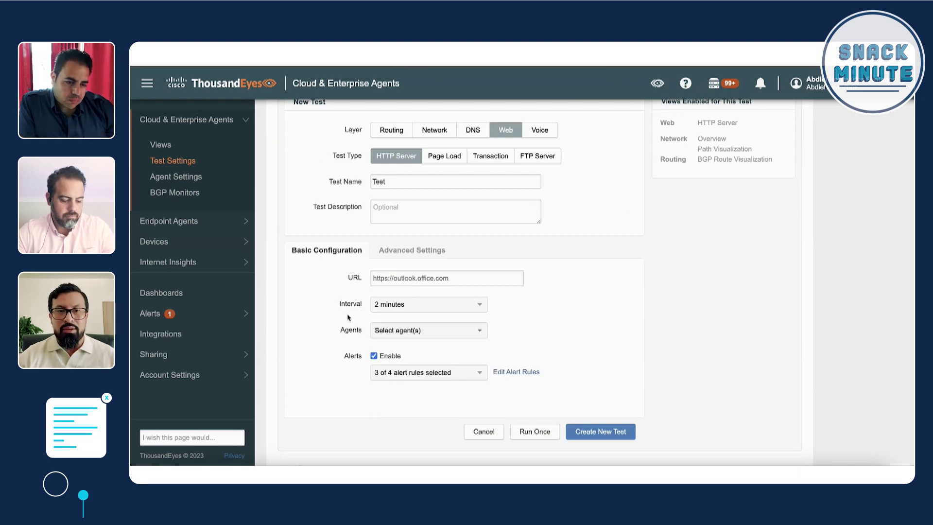
{"action": "left_click", "coordinate": [398, 332]}
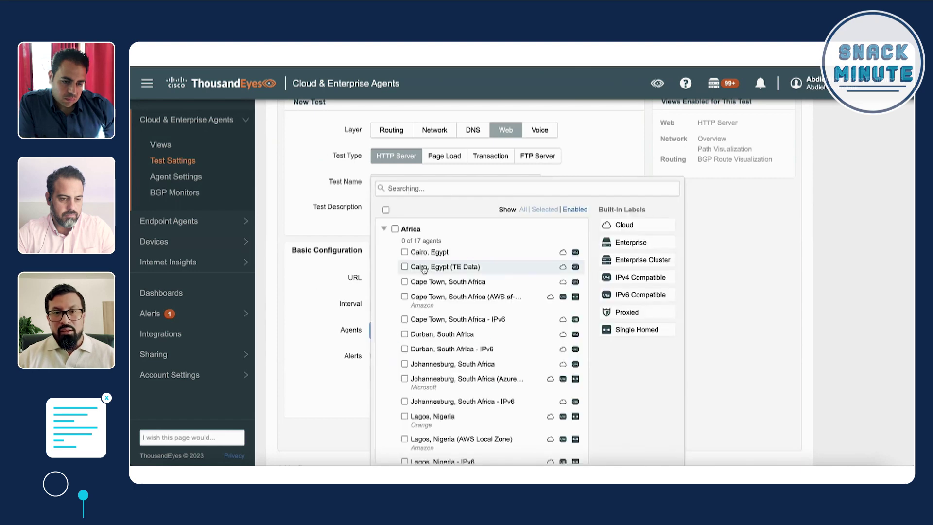
- Select the Cairo, Ahmedabad (Reliance) and Amsterdam agents for the test
{"action": "left_click", "coordinate": [403, 252]}
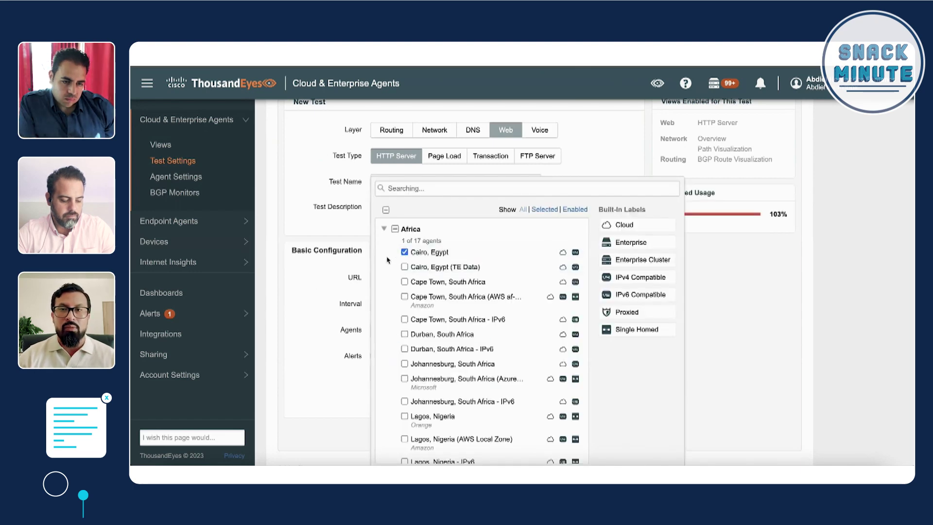
{"action": "left_click", "coordinate": [384, 228]}
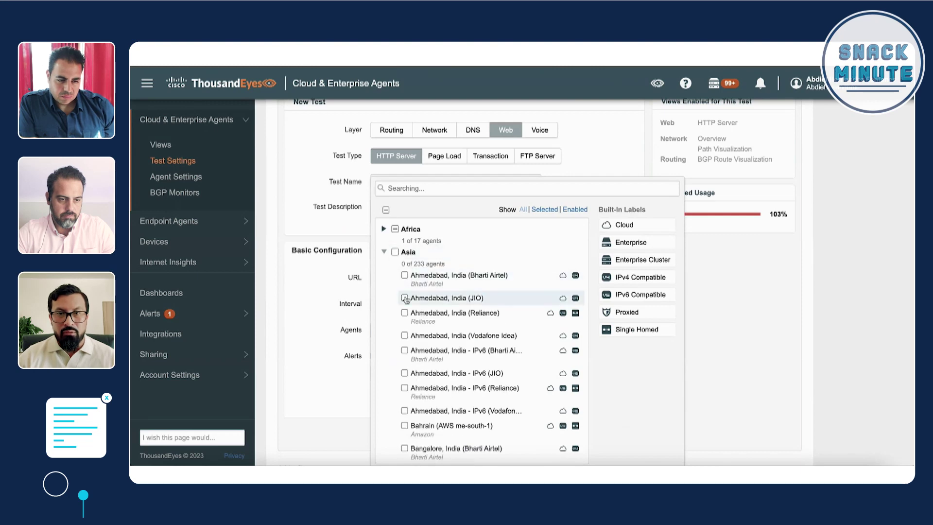
{"action": "left_click", "coordinate": [404, 312]}
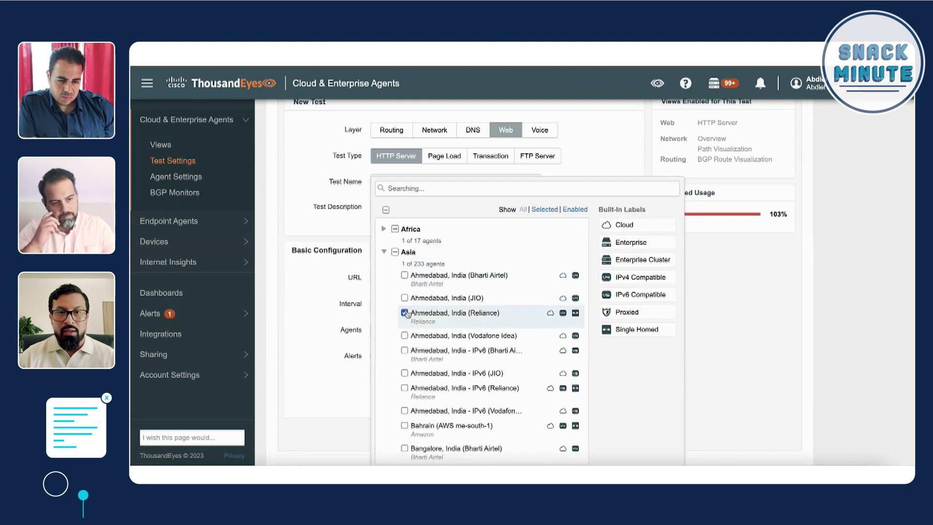
{"action": "left_click", "coordinate": [384, 252]}
{"action": "left_click", "coordinate": [384, 229]}
{"action": "left_click", "coordinate": [384, 229]}
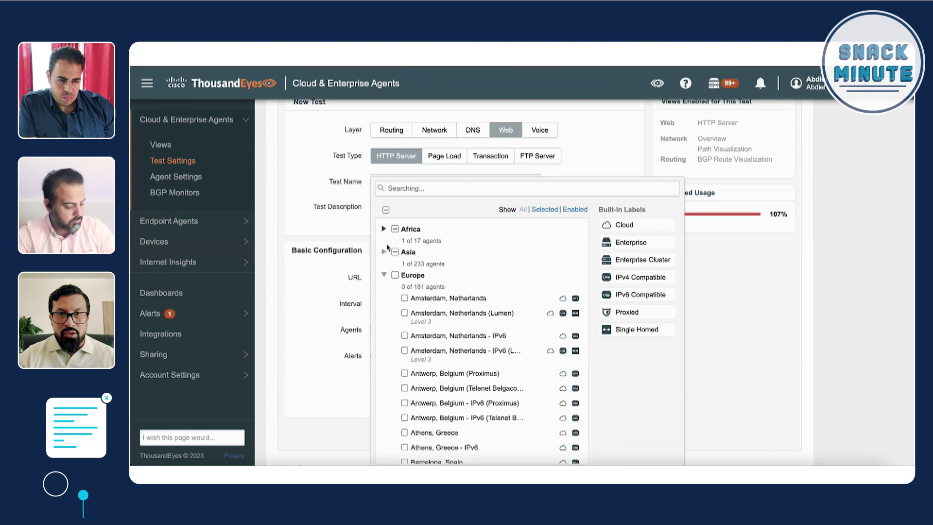
{"action": "left_click", "coordinate": [404, 298]}
{"action": "left_click", "coordinate": [384, 275]}
- Add the Ashburn VA, Adelaide and Bogotá agents, six selected in total, and create the test
{"action": "left_click", "coordinate": [384, 297]}
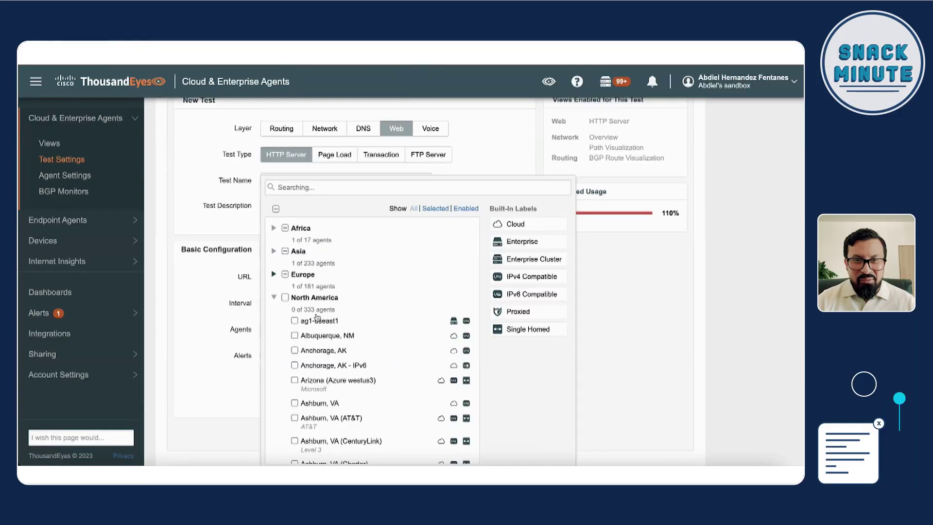
{"action": "left_click", "coordinate": [294, 403]}
{"action": "left_click", "coordinate": [273, 297]}
{"action": "left_click", "coordinate": [274, 320]}
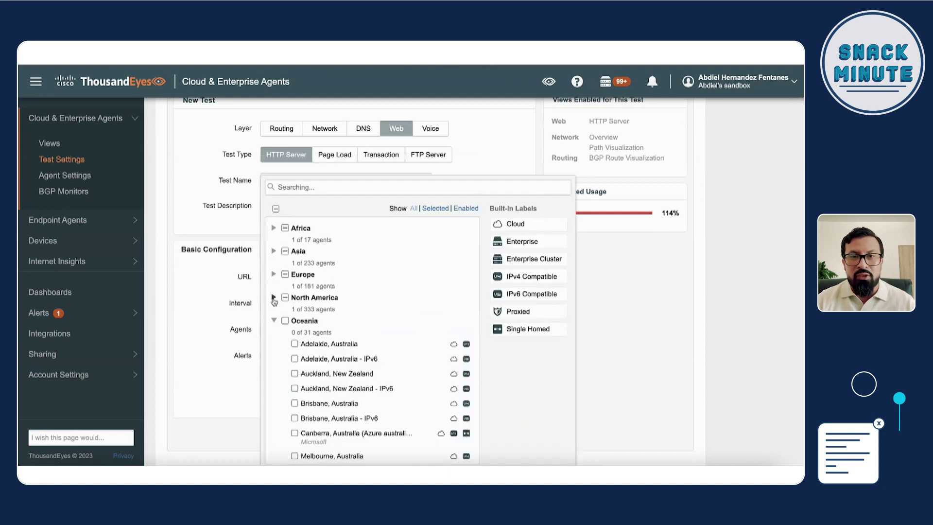
{"action": "left_click", "coordinate": [295, 344]}
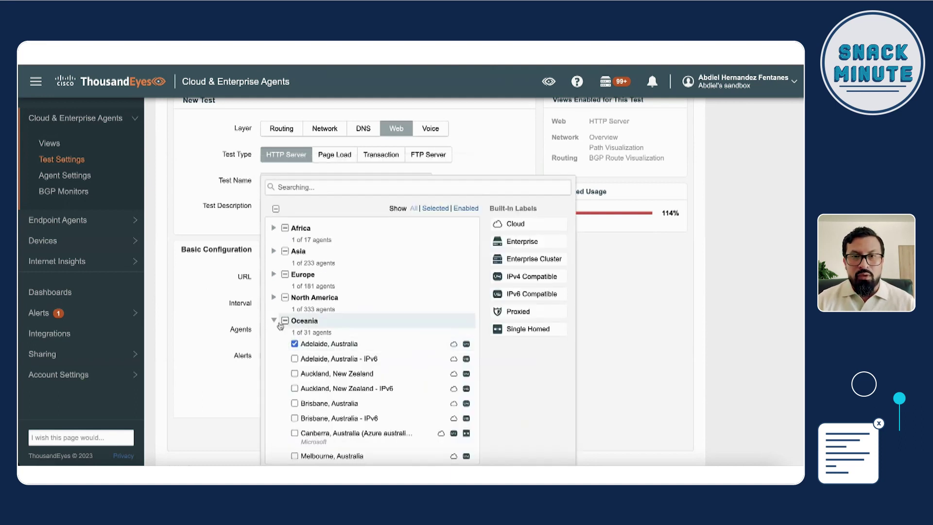
{"action": "left_click", "coordinate": [273, 320]}
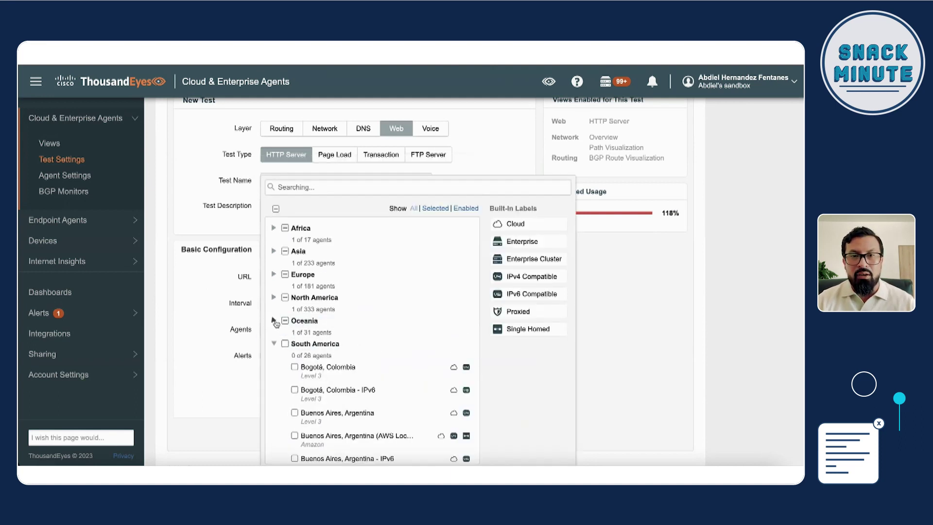
{"action": "left_click", "coordinate": [287, 367]}
{"action": "left_click", "coordinate": [273, 344]}
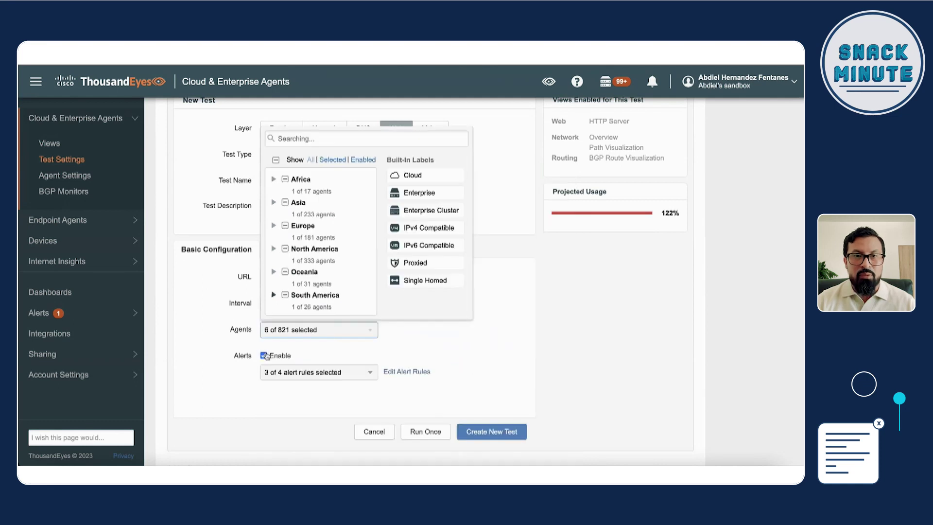
{"action": "left_click", "coordinate": [209, 346]}
{"action": "left_click", "coordinate": [474, 434]}
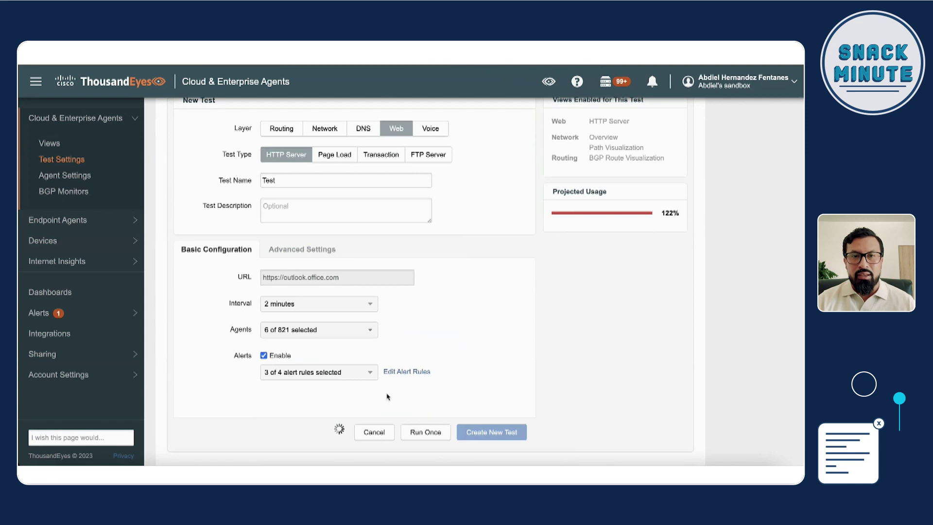
- Scroll the 'Outage Impacting oscar.nordstrom.com' shared view down to the path visualization
{"action": "scroll", "coordinate": [318, 371], "scroll_direction": "down", "scroll_amount": 3}
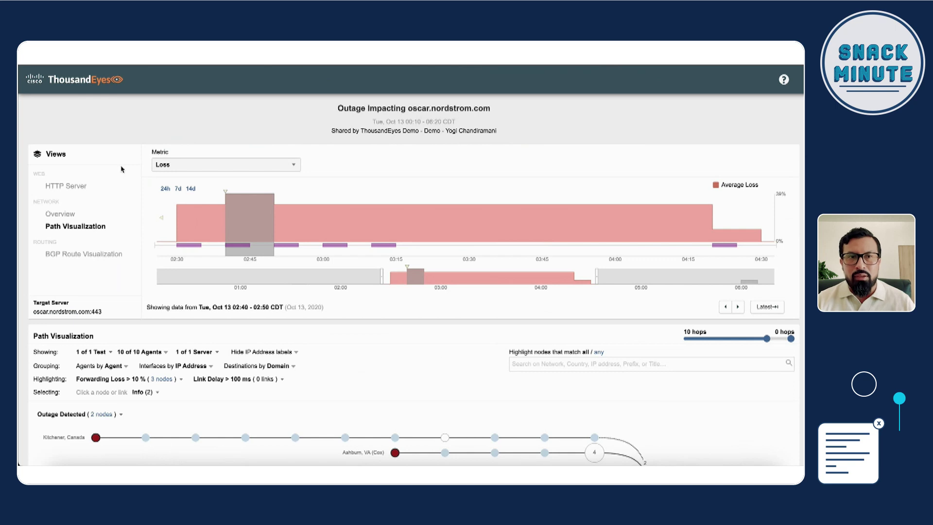
- Switch to the HTTP Server view, where Availability shows Connect errors from 4 of 10 agents
{"action": "scroll", "coordinate": [122, 169], "scroll_direction": "down", "scroll_amount": 1}
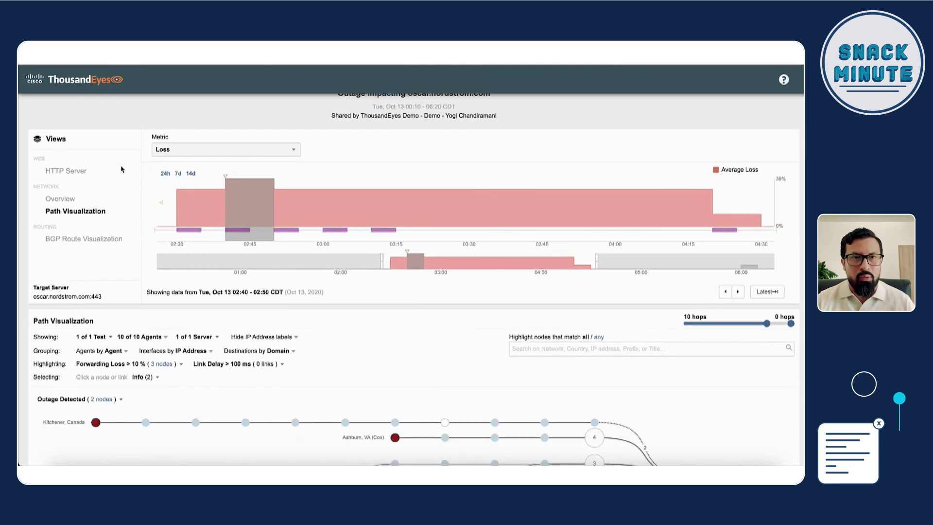
{"action": "scroll", "coordinate": [122, 169], "scroll_direction": "down", "scroll_amount": 2}
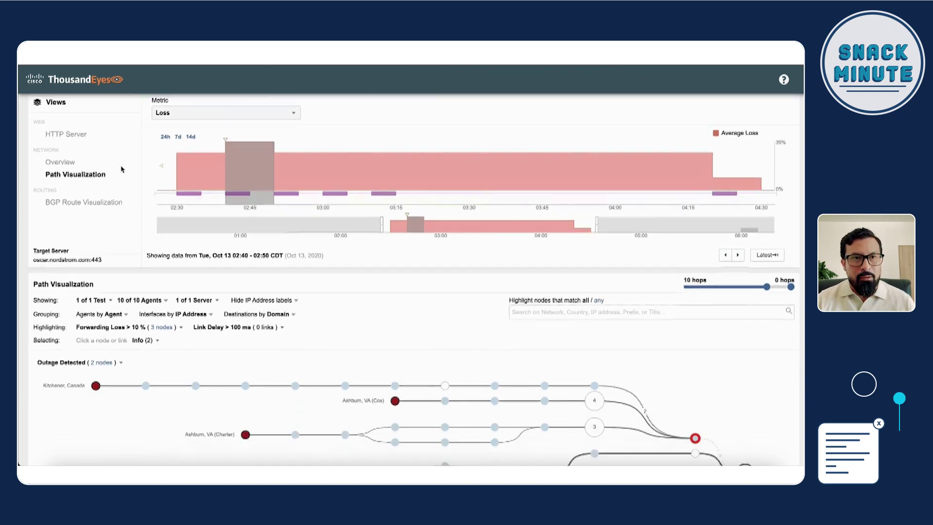
{"action": "left_click", "coordinate": [73, 138]}
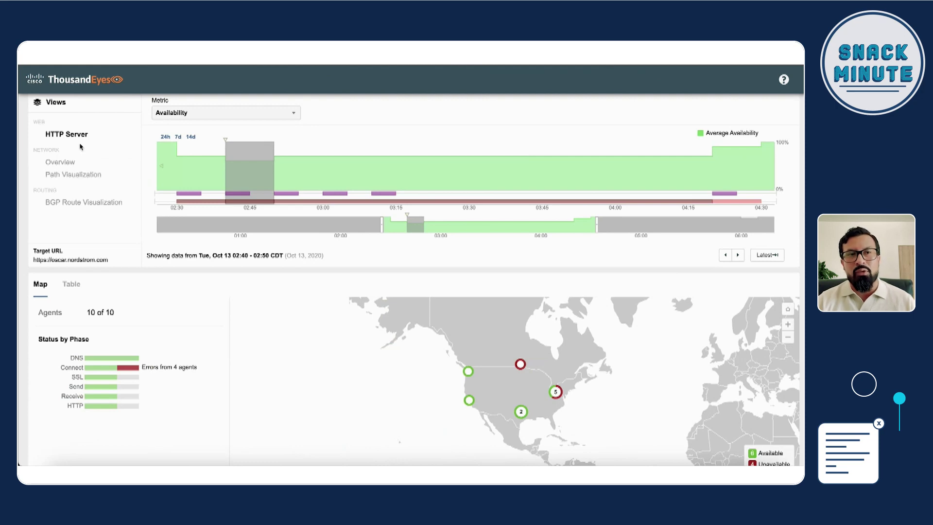
{"action": "left_click", "coordinate": [75, 175]}
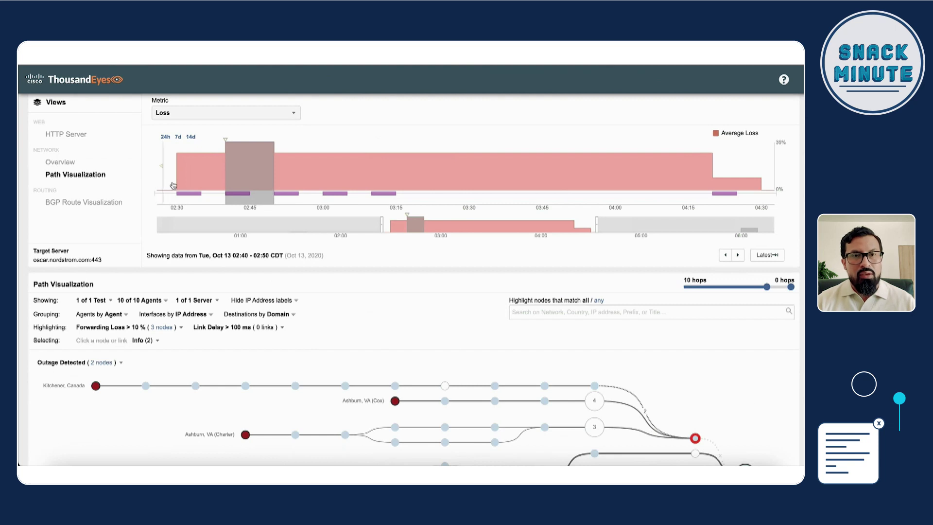
{"action": "left_click", "coordinate": [66, 134]}
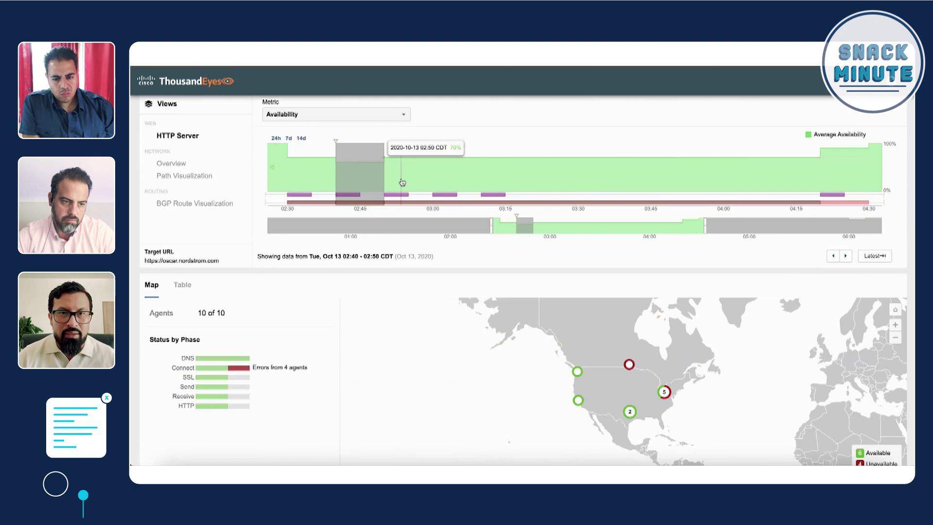
{"action": "left_click", "coordinate": [401, 115]}
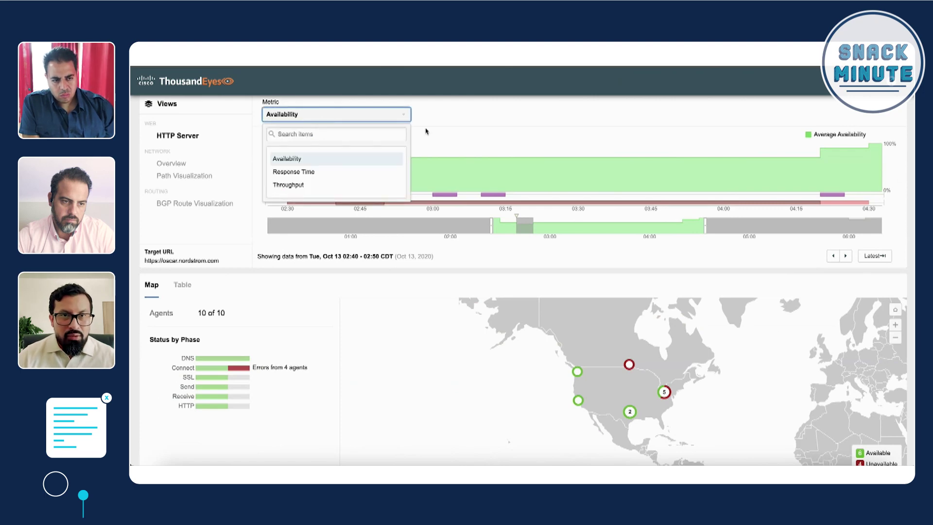
{"action": "left_click", "coordinate": [362, 171]}
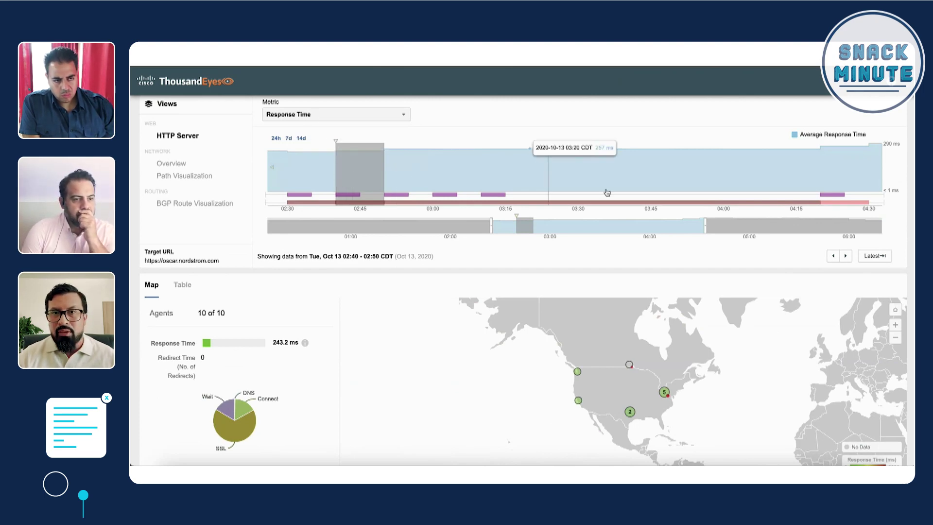
{"action": "left_click", "coordinate": [205, 180]}
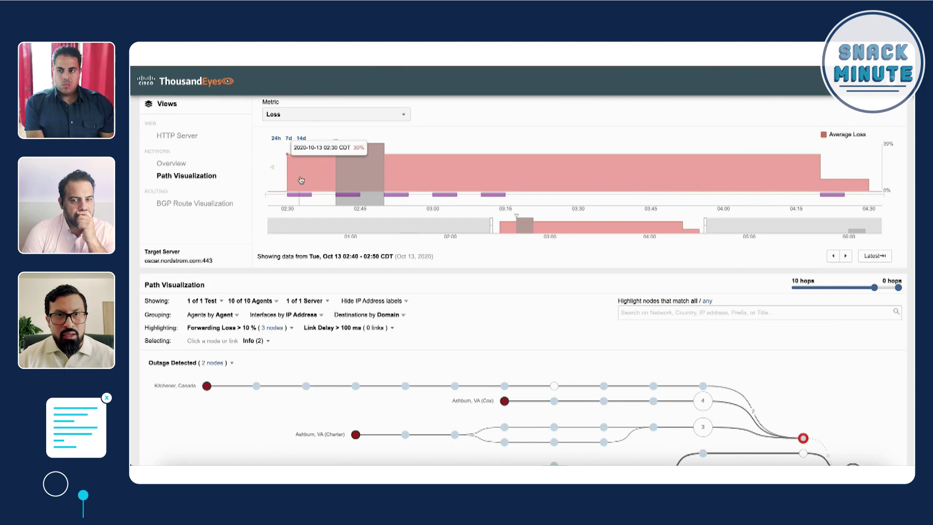
- Keep Loss as the chart metric and widen the loss timeline back to 02:15
{"action": "left_click", "coordinate": [303, 119]}
{"action": "left_click", "coordinate": [417, 146]}
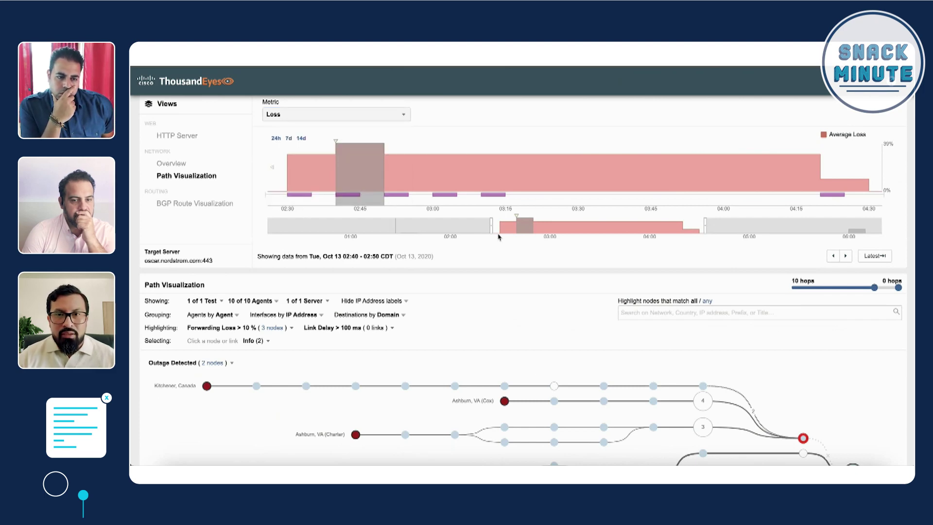
{"action": "left_click_drag", "start_coordinate": [491, 228], "coordinate": [468, 228]}
{"action": "left_click", "coordinate": [329, 190]}
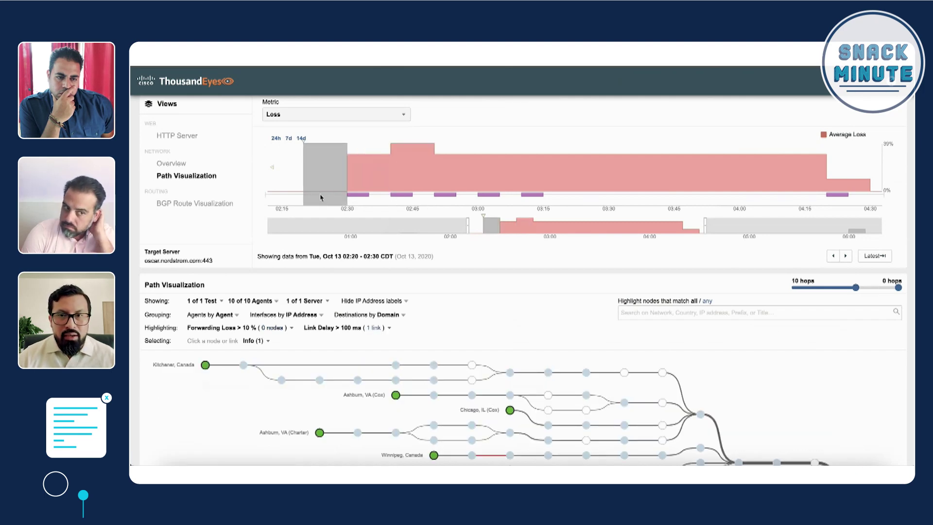
- Select the 02:30–02:40 round and inspect the nordstrom.com target node in the path graph
{"action": "left_click", "coordinate": [355, 186]}
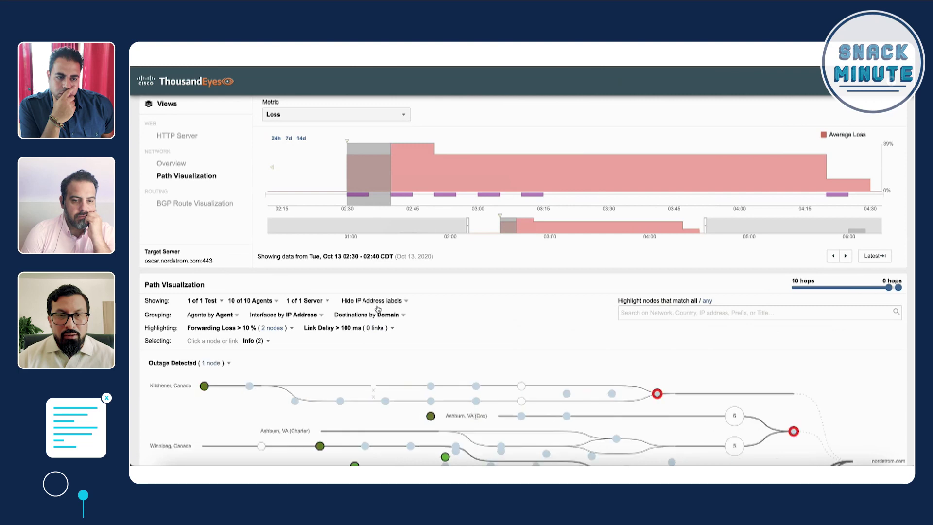
{"action": "scroll", "coordinate": [374, 295], "scroll_direction": "down", "scroll_amount": 2}
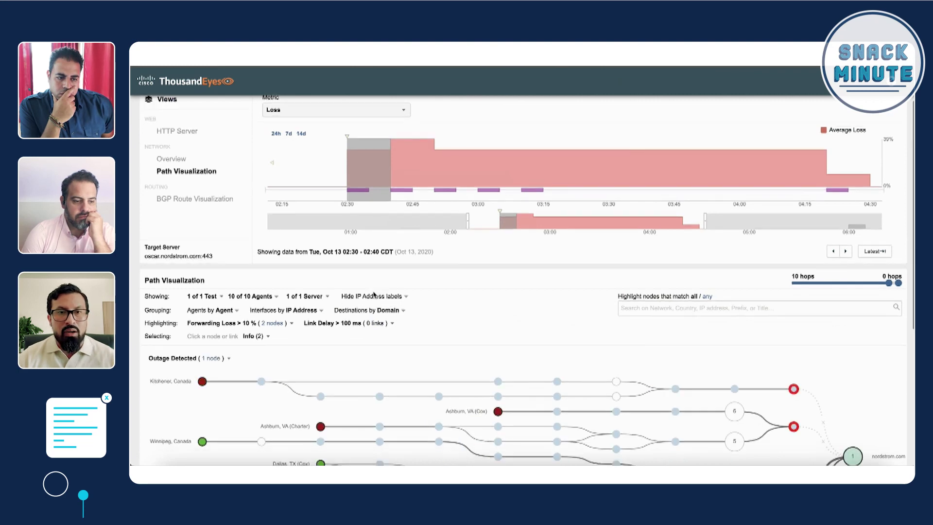
{"action": "scroll", "coordinate": [374, 294], "scroll_direction": "down", "scroll_amount": 5}
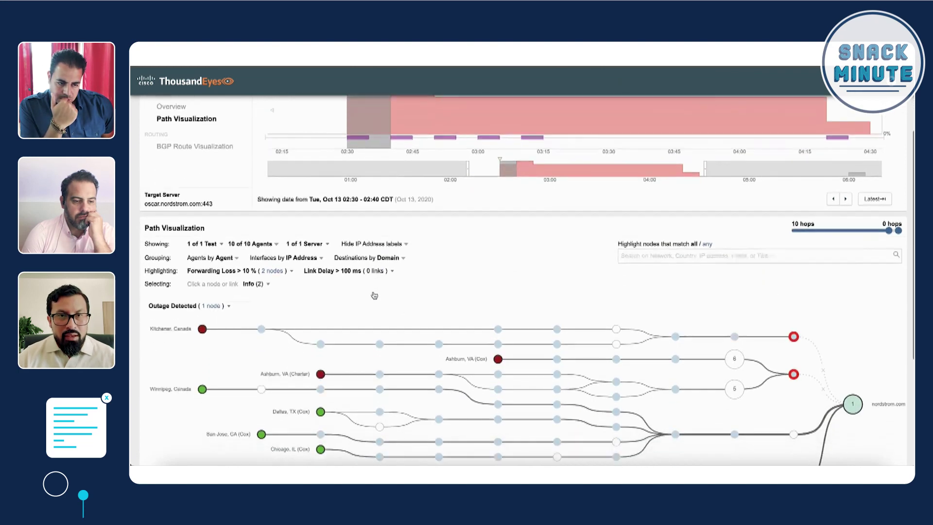
{"action": "scroll", "coordinate": [374, 295], "scroll_direction": "down", "scroll_amount": 1}
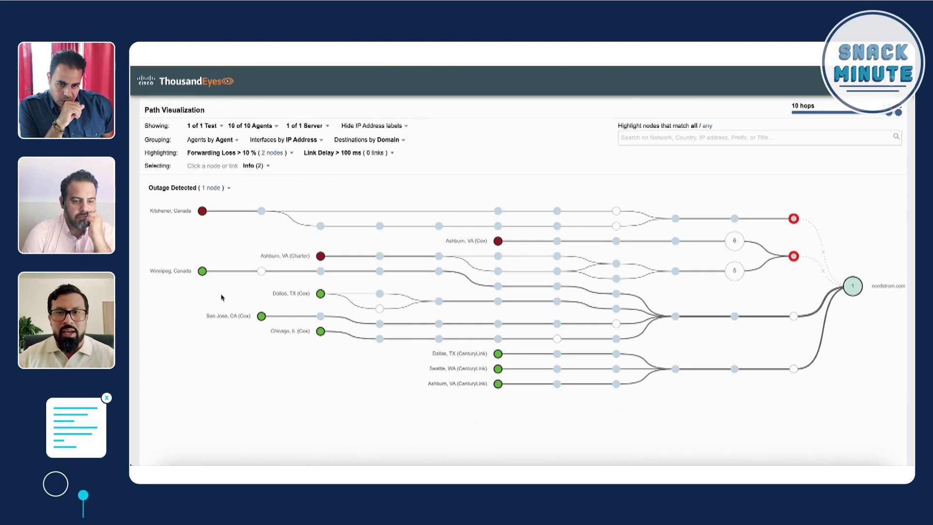
{"action": "left_click", "coordinate": [853, 287]}
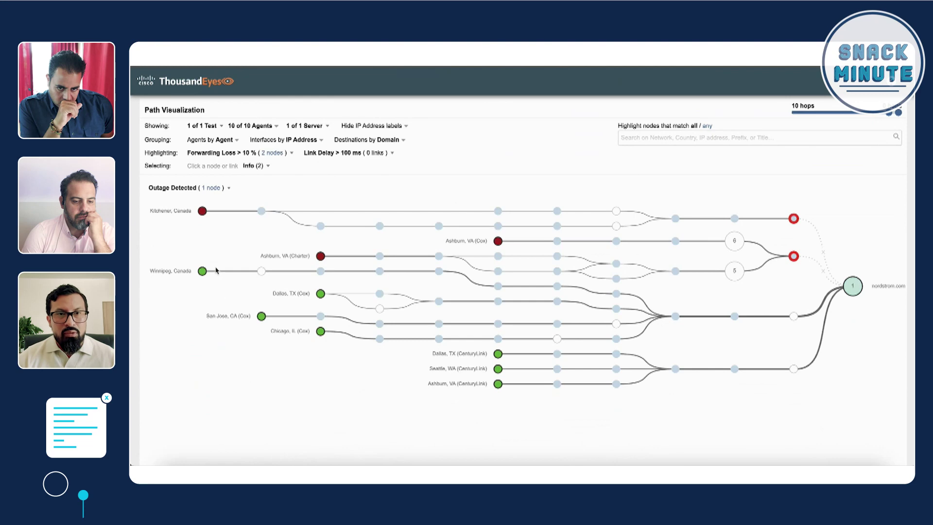
{"action": "left_click", "coordinate": [202, 211]}
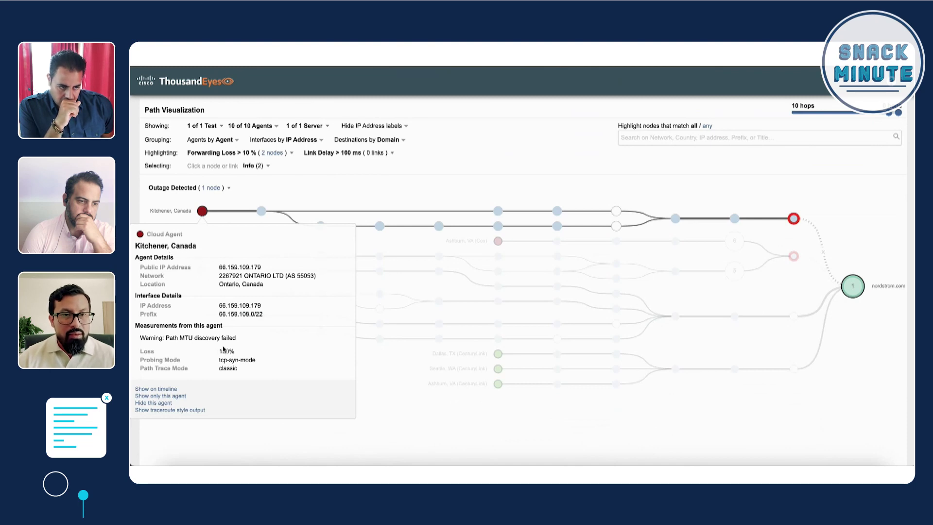
{"action": "left_click_drag", "start_coordinate": [220, 352], "coordinate": [252, 353]}
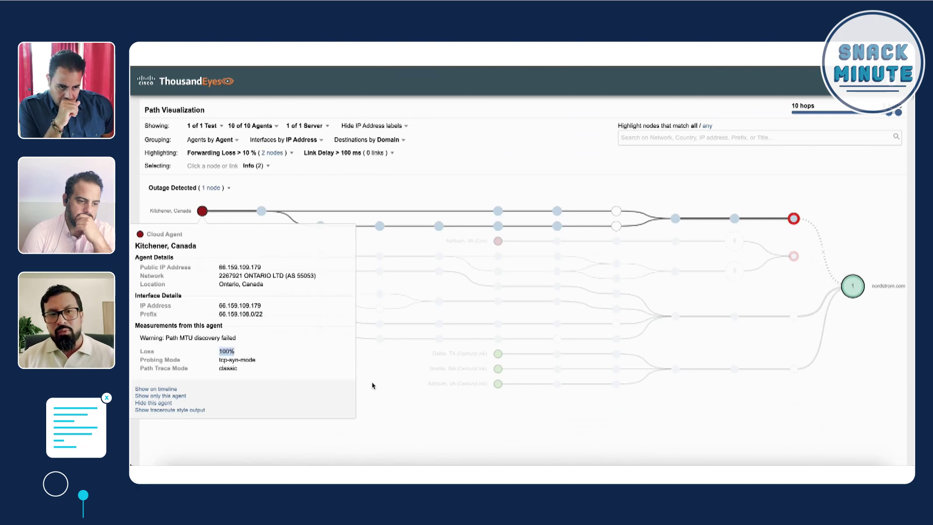
{"action": "left_click", "coordinate": [388, 376]}
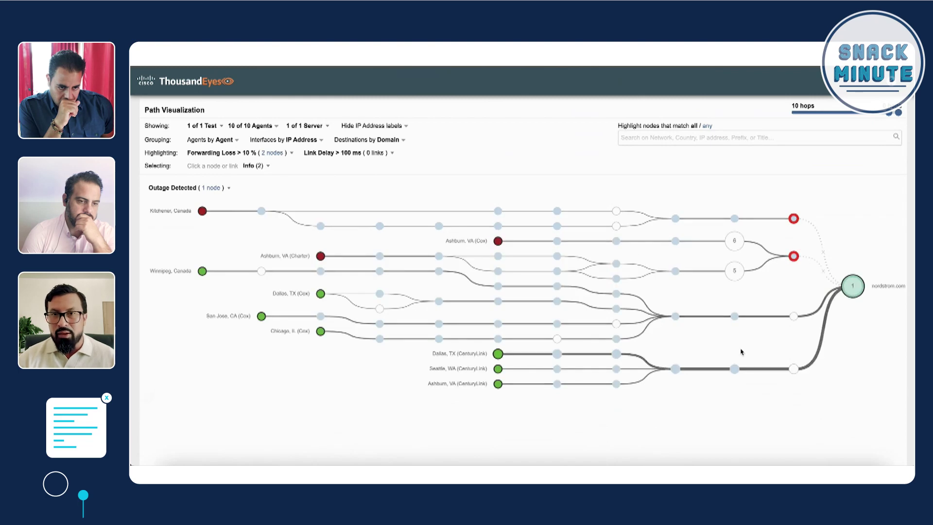
{"action": "left_click", "coordinate": [794, 219]}
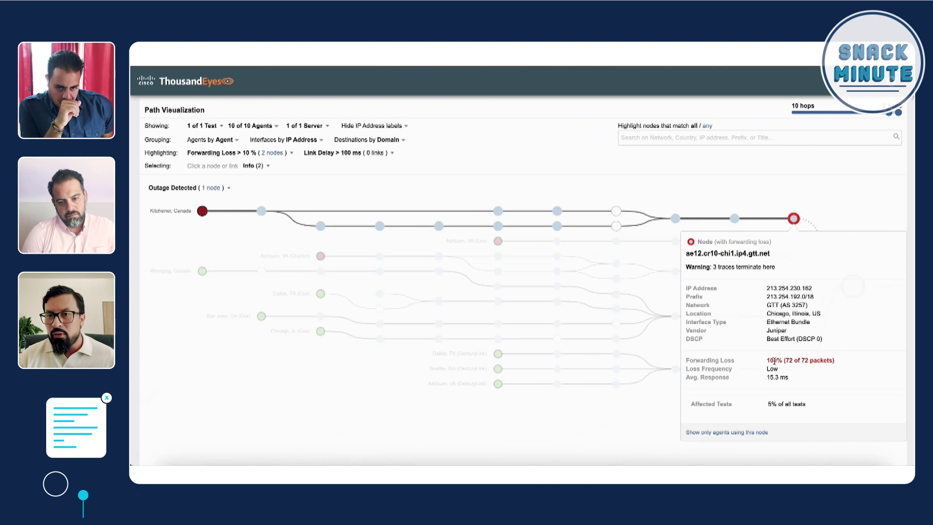
{"action": "left_click", "coordinate": [699, 208]}
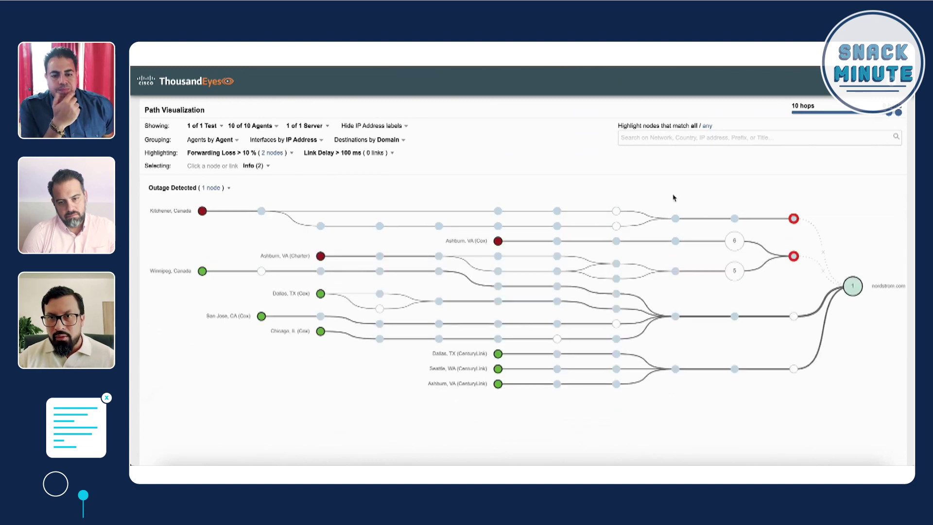
{"action": "scroll", "coordinate": [674, 198], "scroll_direction": "up", "scroll_amount": 1}
- Step through the 02:40, 02:50 and 03:00 rounds, ending on 03:00–03:10 with one outage node
{"action": "scroll", "coordinate": [674, 197], "scroll_direction": "up", "scroll_amount": 2}
{"action": "scroll", "coordinate": [662, 214], "scroll_direction": "up", "scroll_amount": 1}
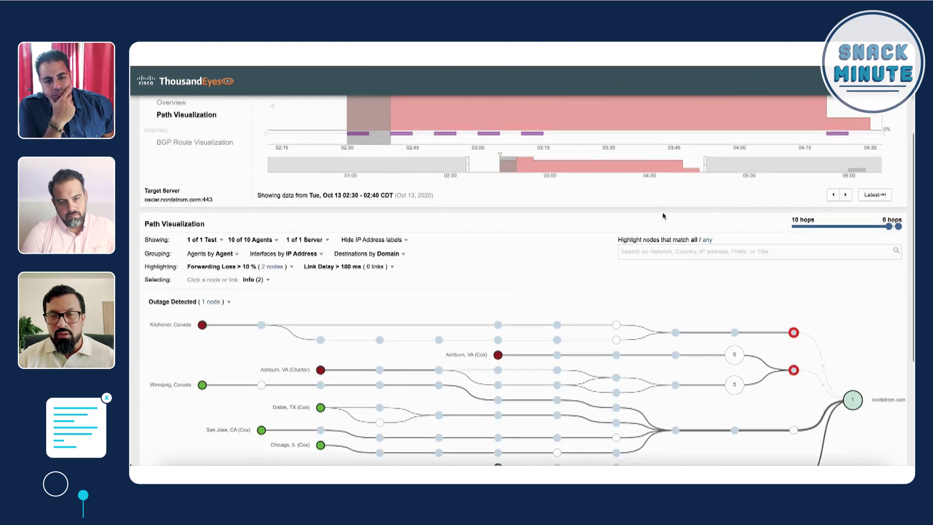
{"action": "left_click", "coordinate": [407, 137]}
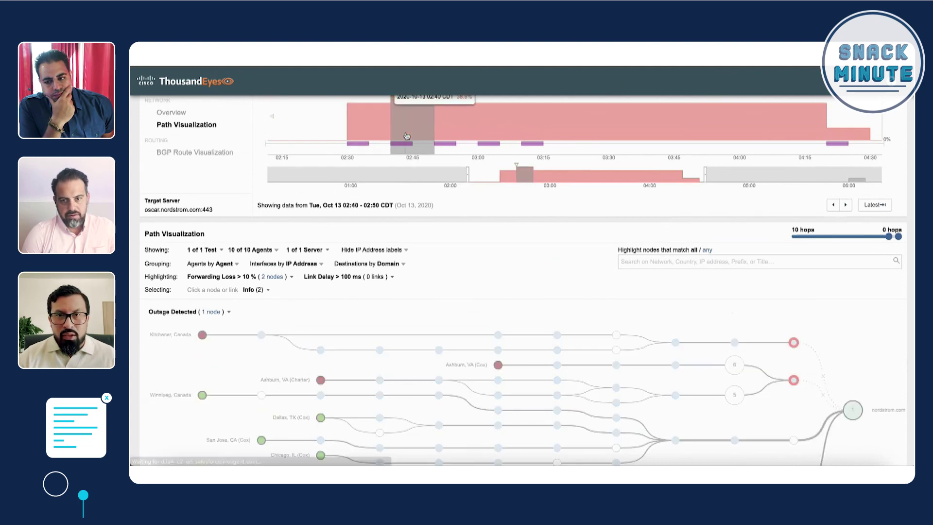
{"action": "scroll", "coordinate": [452, 310], "scroll_direction": "up", "scroll_amount": 3}
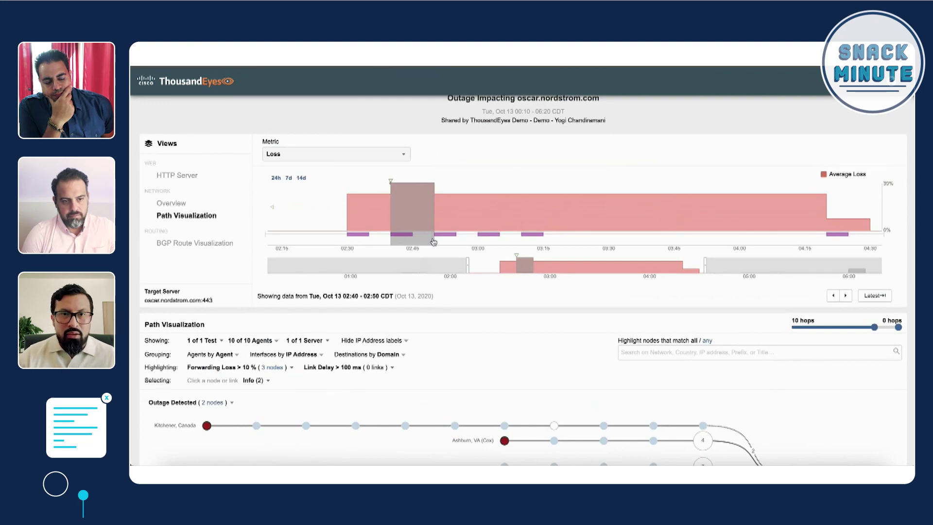
{"action": "left_click", "coordinate": [457, 223]}
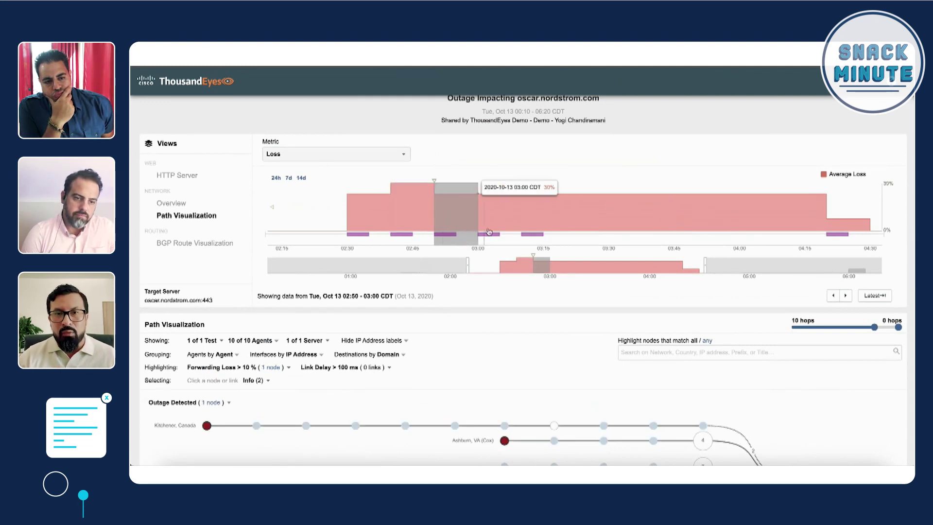
{"action": "left_click", "coordinate": [494, 226]}
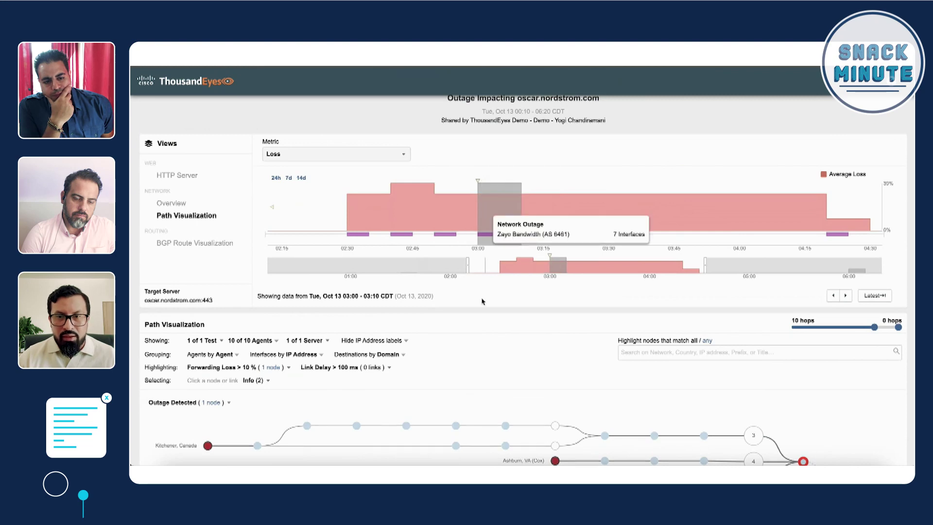
{"action": "scroll", "coordinate": [483, 306], "scroll_direction": "down", "scroll_amount": 5}
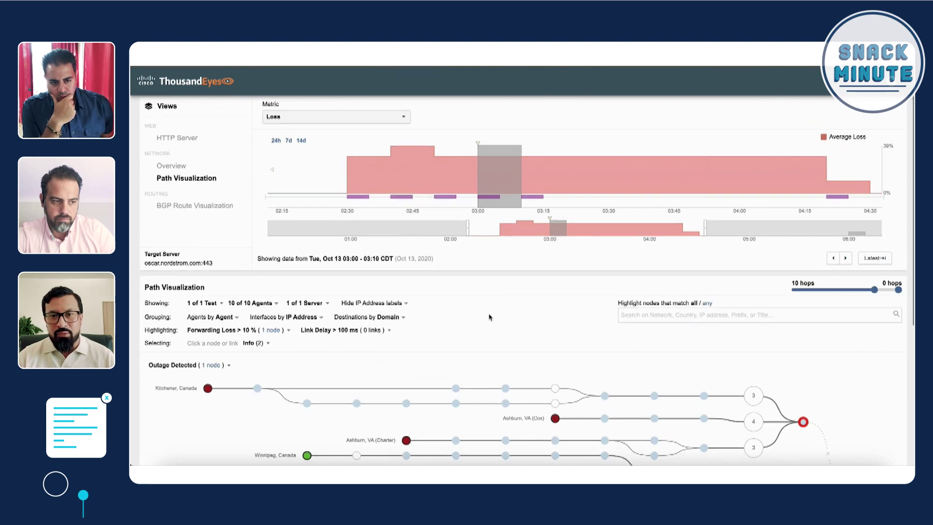
{"action": "scroll", "coordinate": [489, 316], "scroll_direction": "down", "scroll_amount": 1}
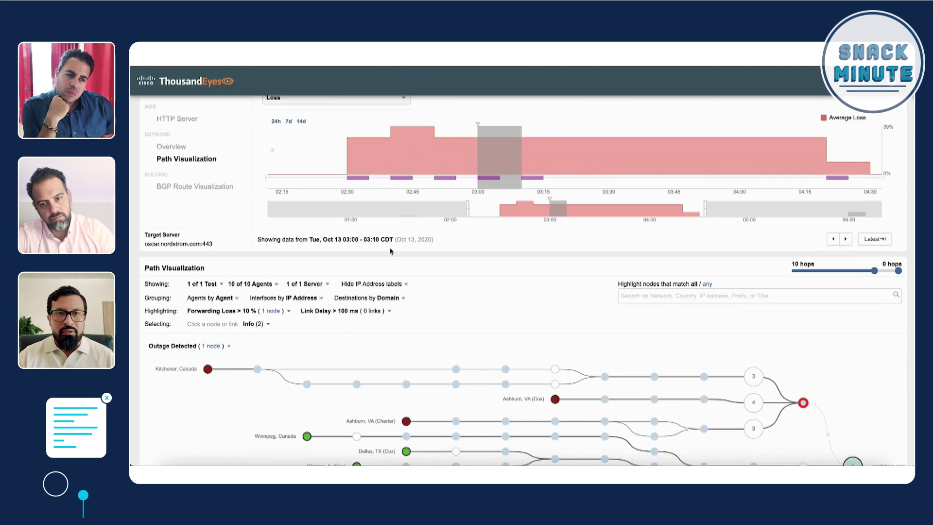
- Return to the 02:30 round, then jump to 04:20–04:30, where only San Jose, CA (Cox) shows loss
{"action": "scroll", "coordinate": [390, 251], "scroll_direction": "up", "scroll_amount": 2}
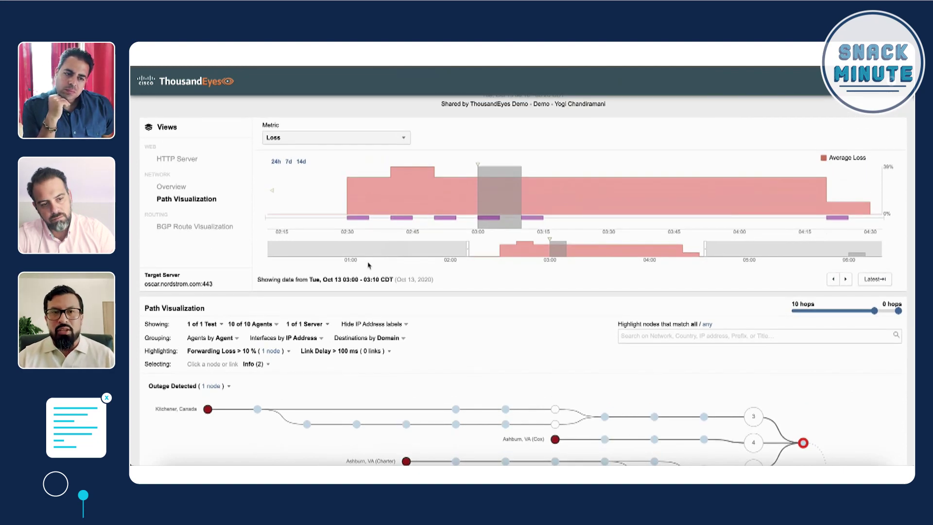
{"action": "mouse_move", "coordinate": [361, 212]}
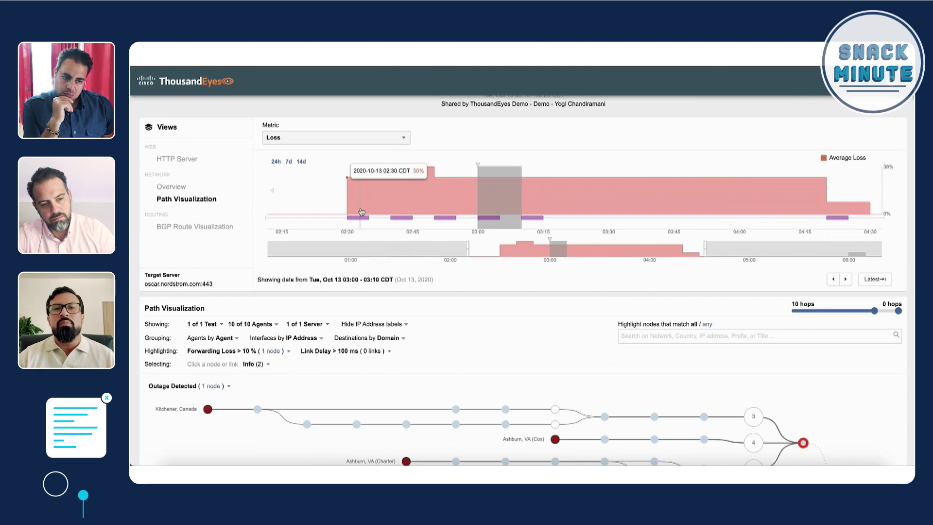
{"action": "left_click", "coordinate": [361, 211]}
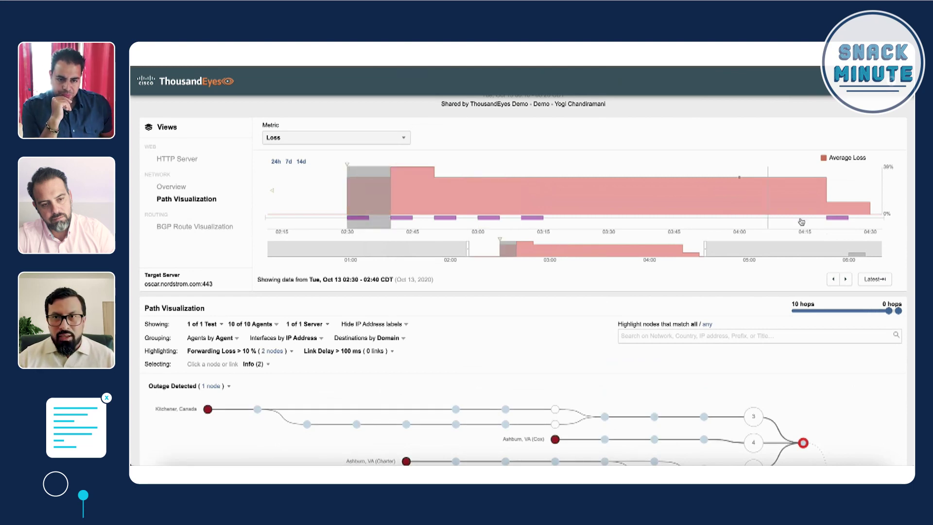
{"action": "left_click", "coordinate": [848, 208]}
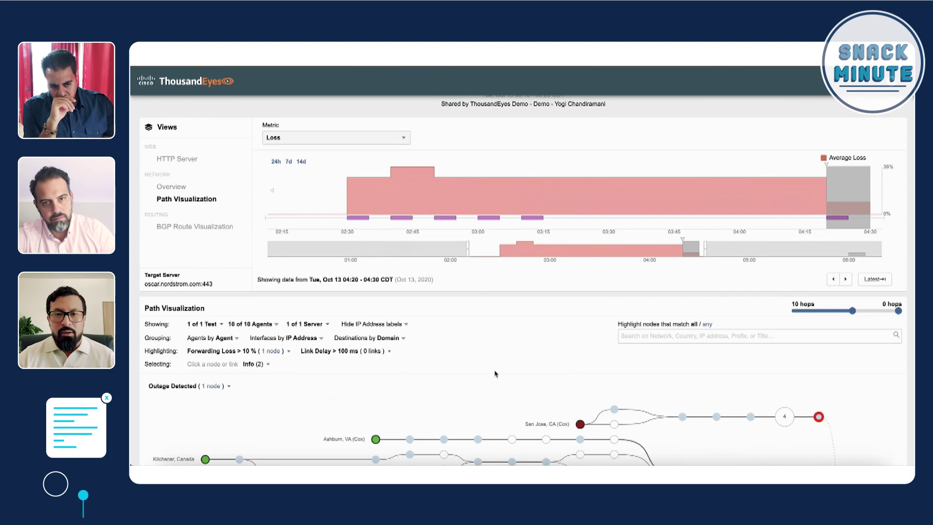
{"action": "scroll", "coordinate": [495, 374], "scroll_direction": "down", "scroll_amount": 1}
{"action": "scroll", "coordinate": [495, 374], "scroll_direction": "down", "scroll_amount": 2}
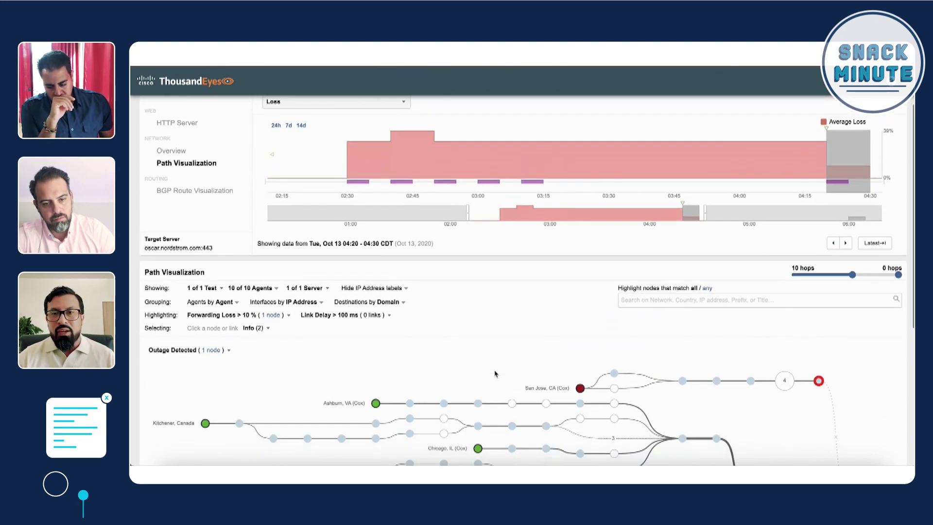
{"action": "scroll", "coordinate": [495, 372], "scroll_direction": "down", "scroll_amount": 3}
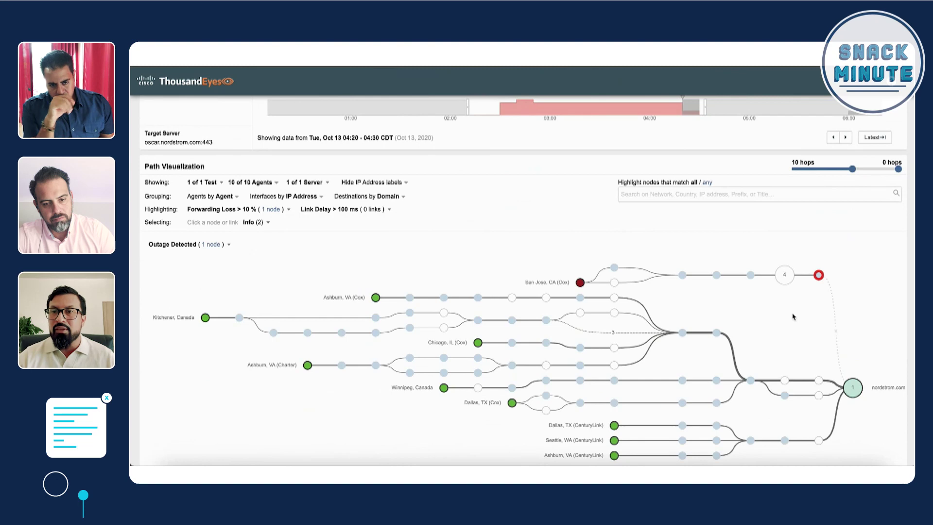